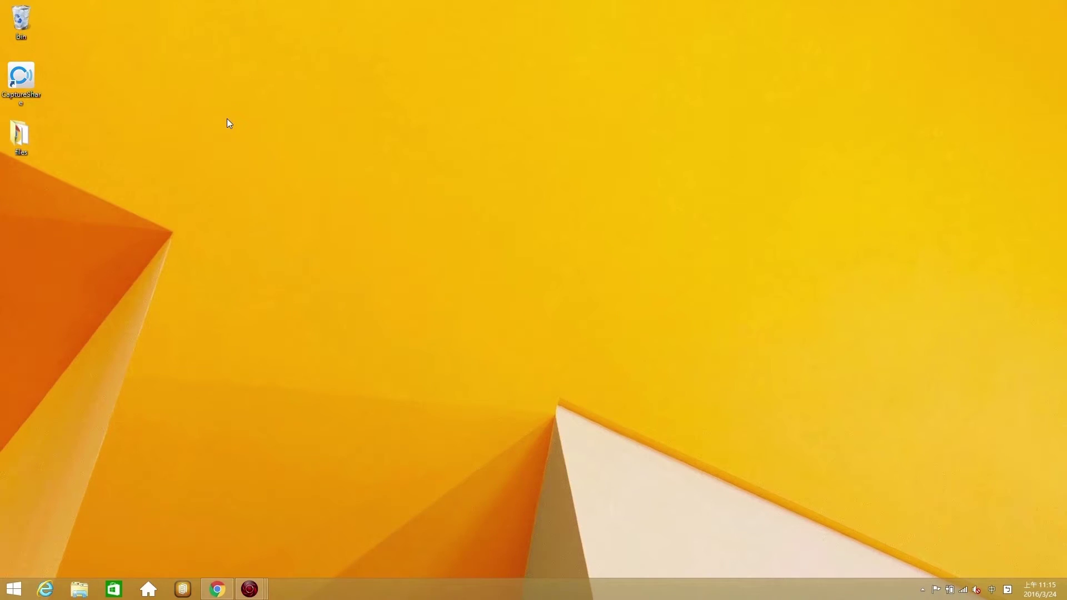
# Launch CaptureShare, dismiss the layout mode chooser, and open the stream settings.
pyautogui.doubleClick(39, 91)
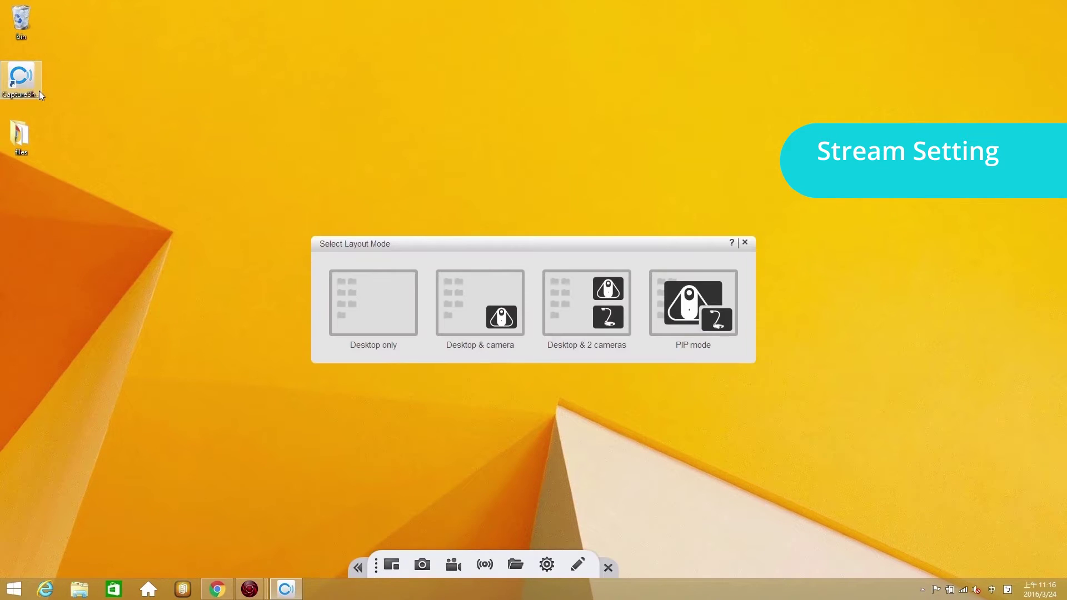
pyautogui.click(746, 244)
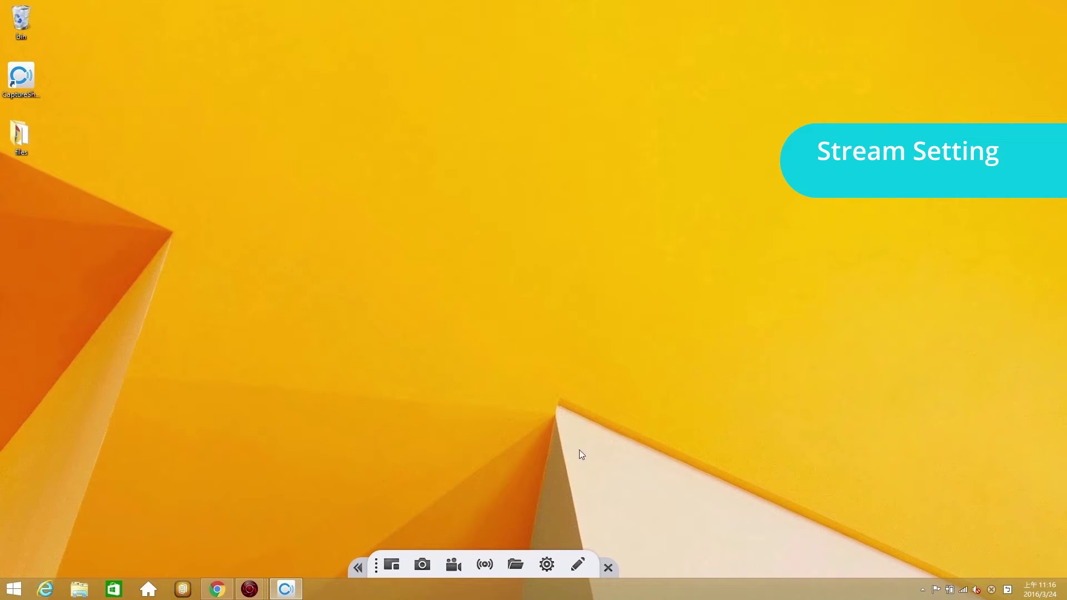
pyautogui.click(547, 564)
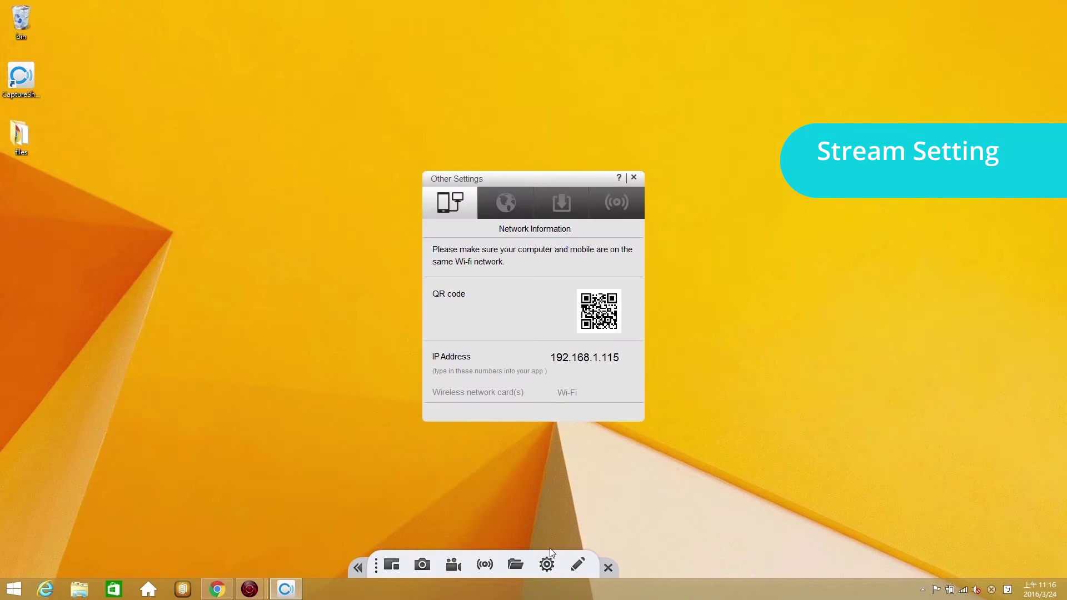
pyautogui.click(624, 209)
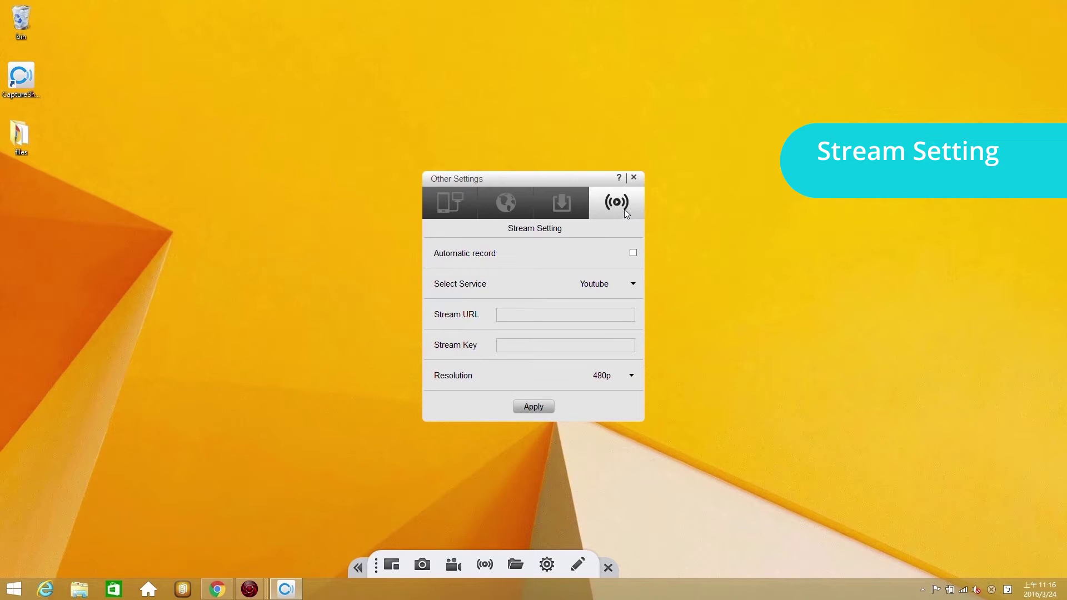
# Keep Youtube as the streaming service and move the settings window aside to make room for the browser.
pyautogui.click(612, 285)
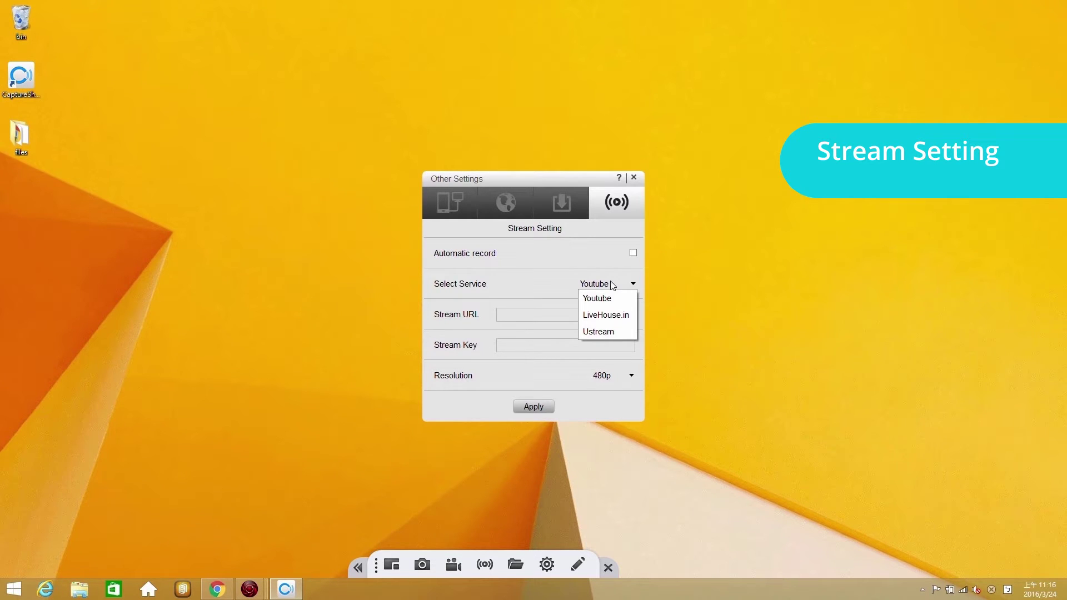
pyautogui.click(613, 285)
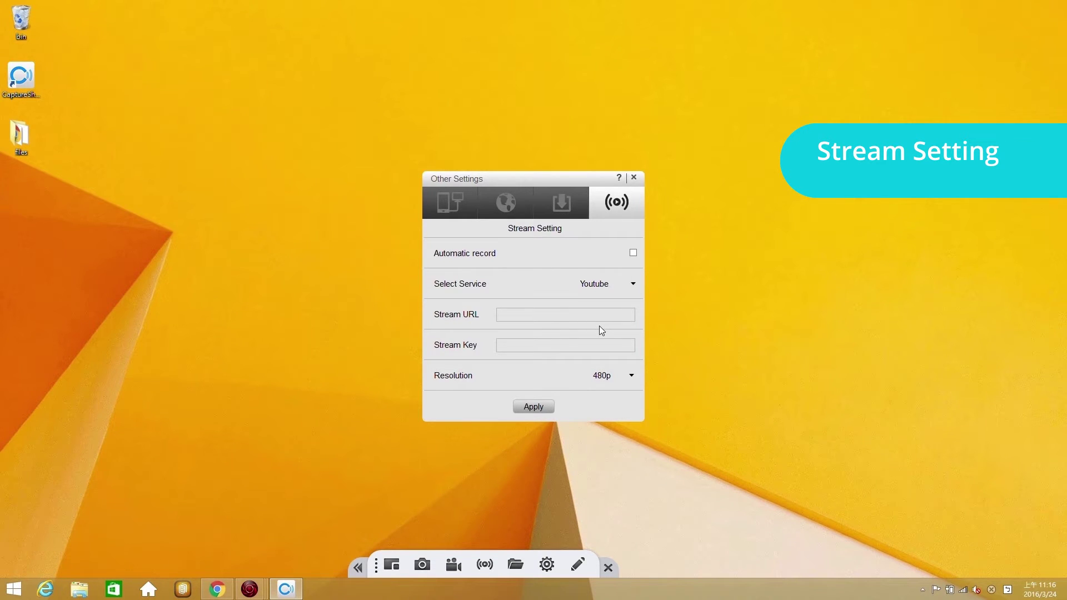
pyautogui.moveTo(606, 182); pyautogui.dragTo(943, 60)
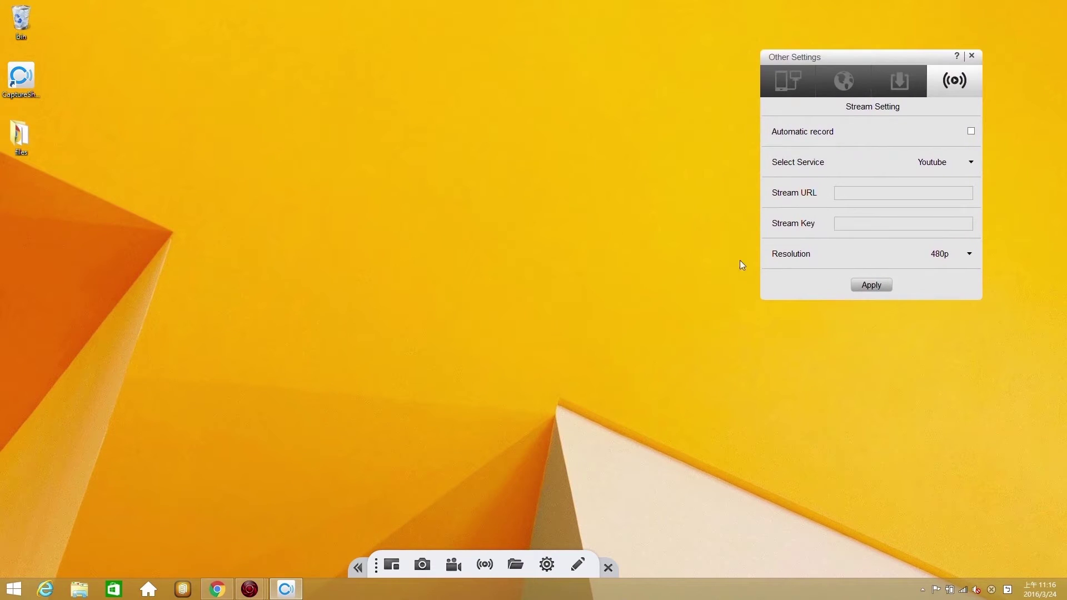
# Switch to Chrome and sign in to YouTube with the account password.
pyautogui.click(218, 589)
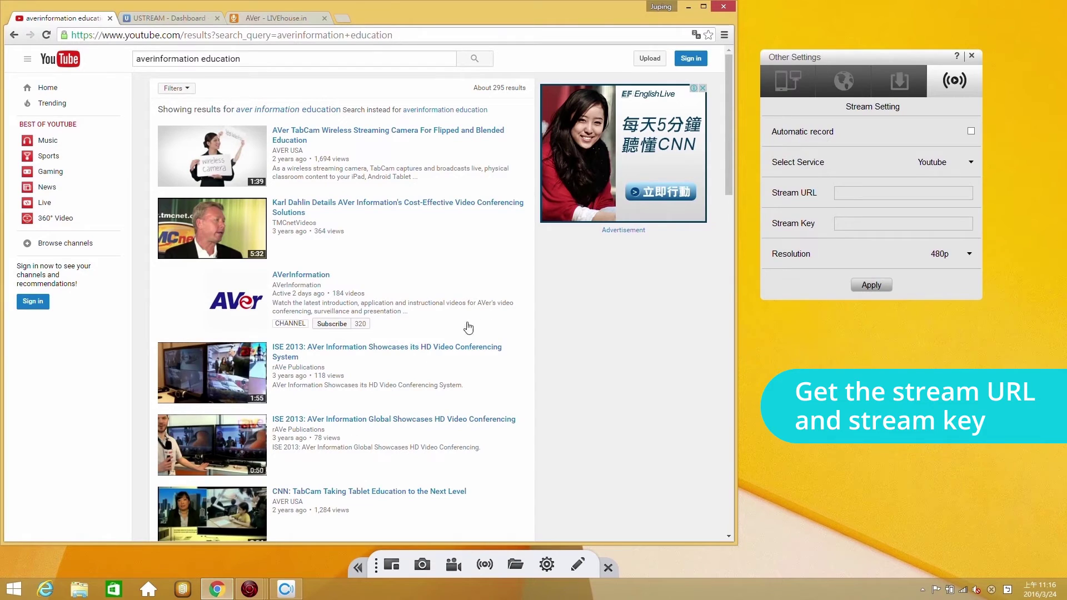
pyautogui.click(690, 58)
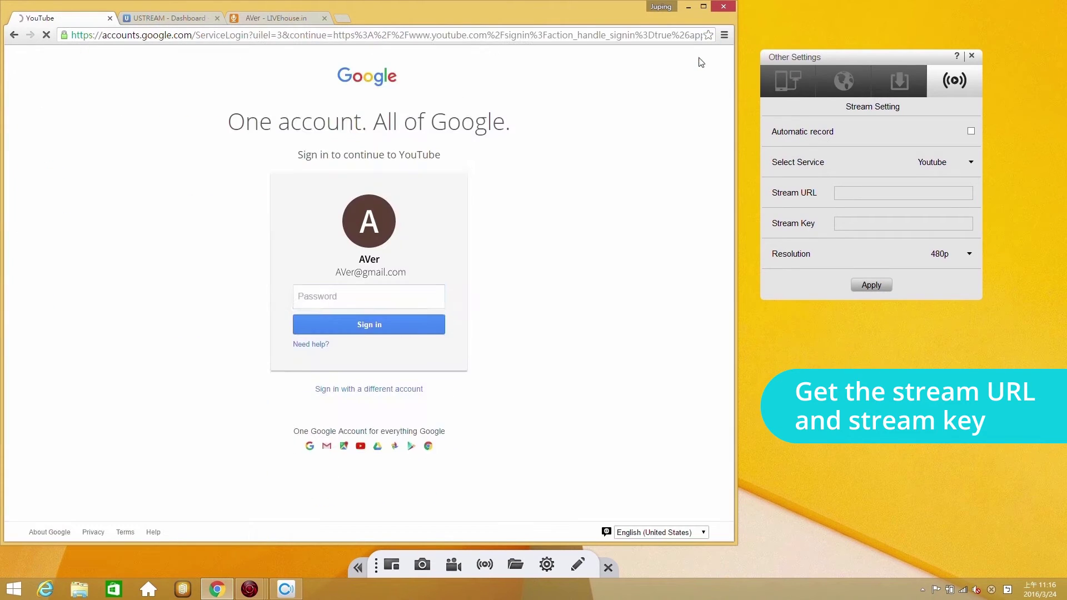
pyautogui.write('••••')
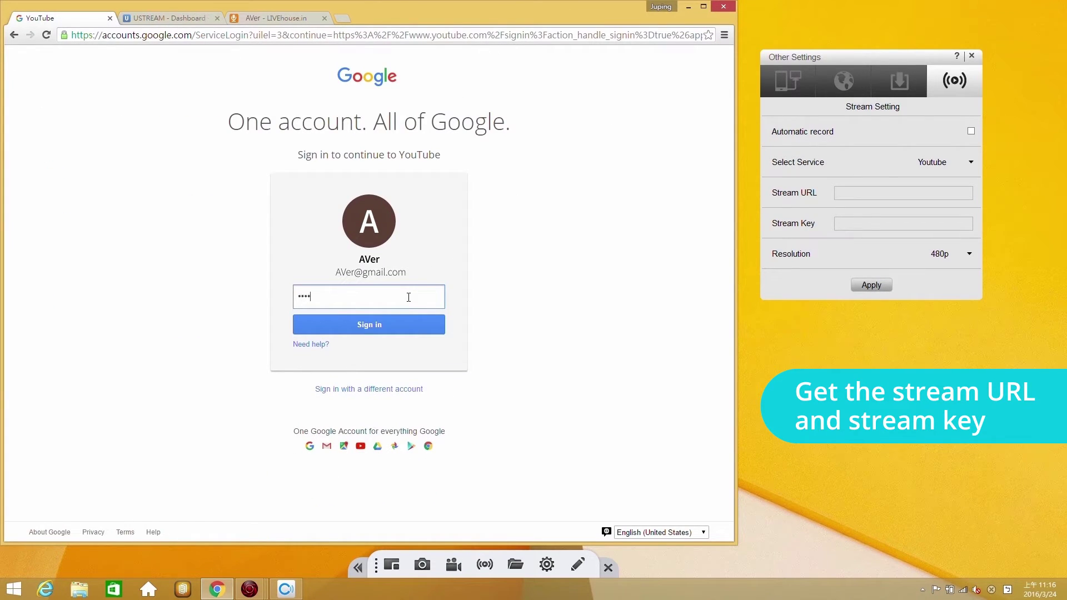
pyautogui.write('•••••••')
pyautogui.click(412, 325)
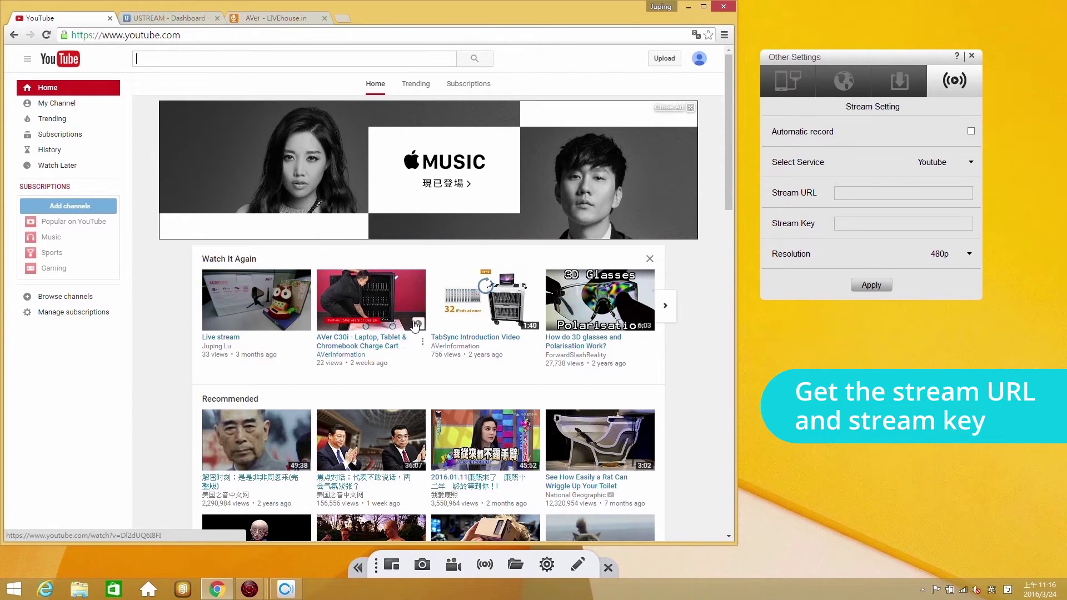
# Open the live streaming dashboard in YouTube's Creator Studio at the Encoder Setup section.
pyautogui.click(698, 65)
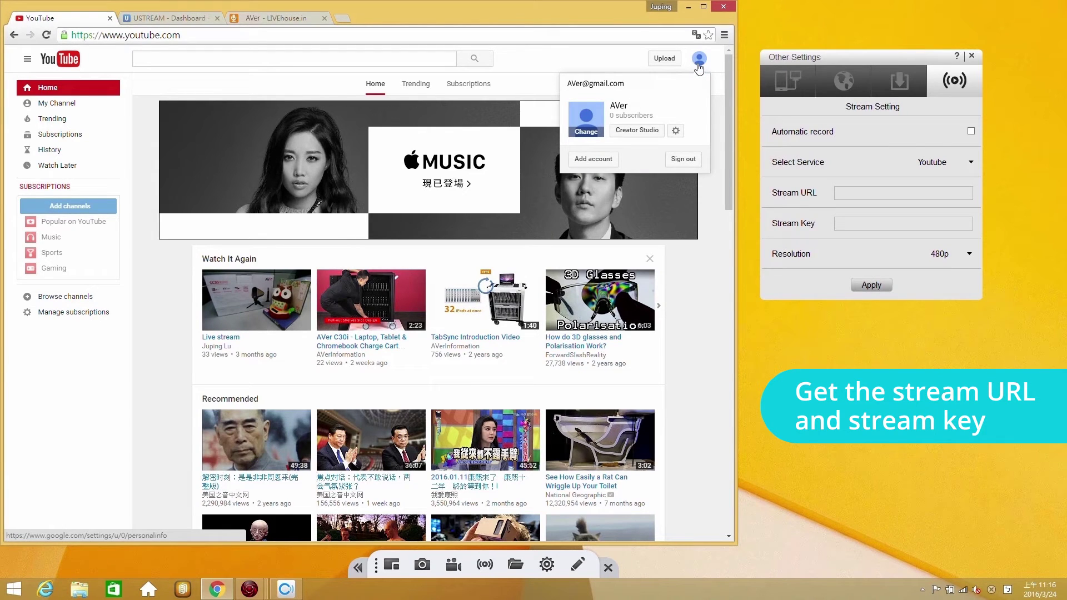
pyautogui.click(652, 131)
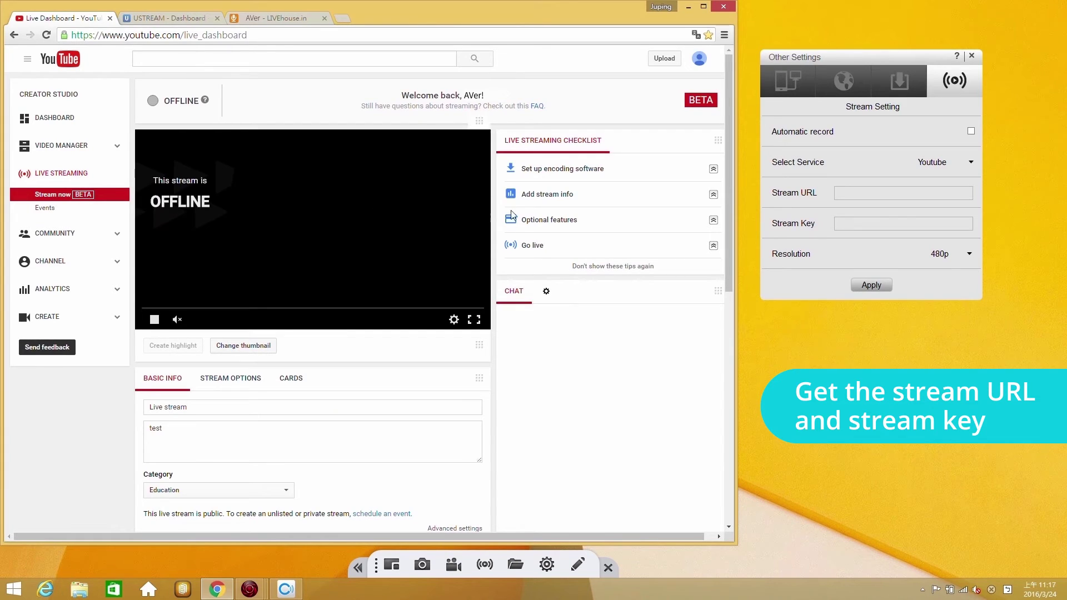
pyautogui.moveTo(728, 166); pyautogui.dragTo(703, 344)
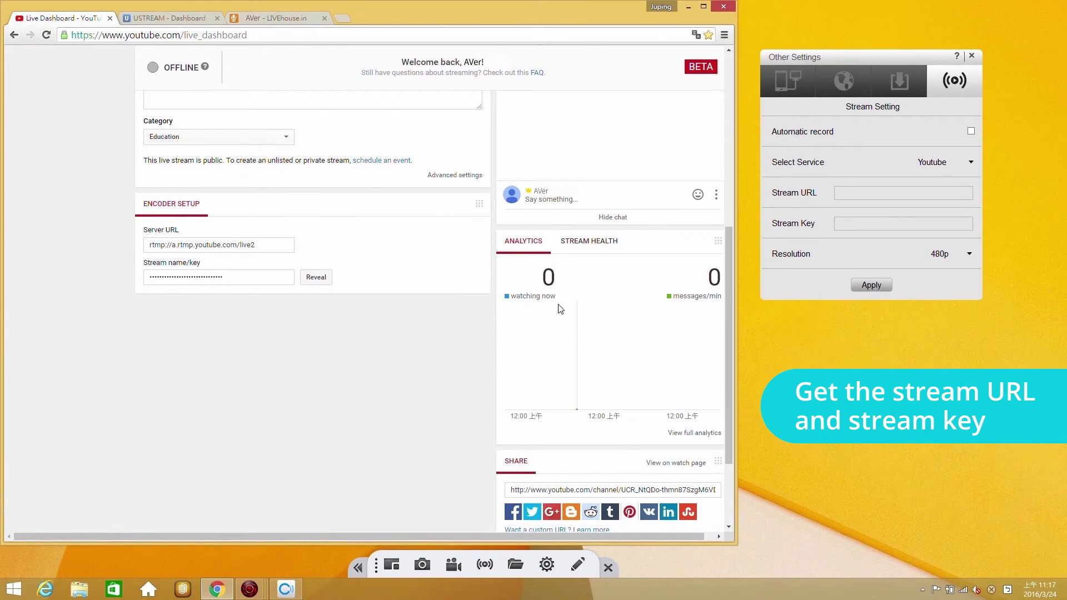
# Copy the server URL rtmp://a.rtmp.youtube.com/live2 from the encoder setup into CaptureShare's Stream URL field.
pyautogui.click(288, 247)
pyautogui.hotkey('ctrl', 'c')
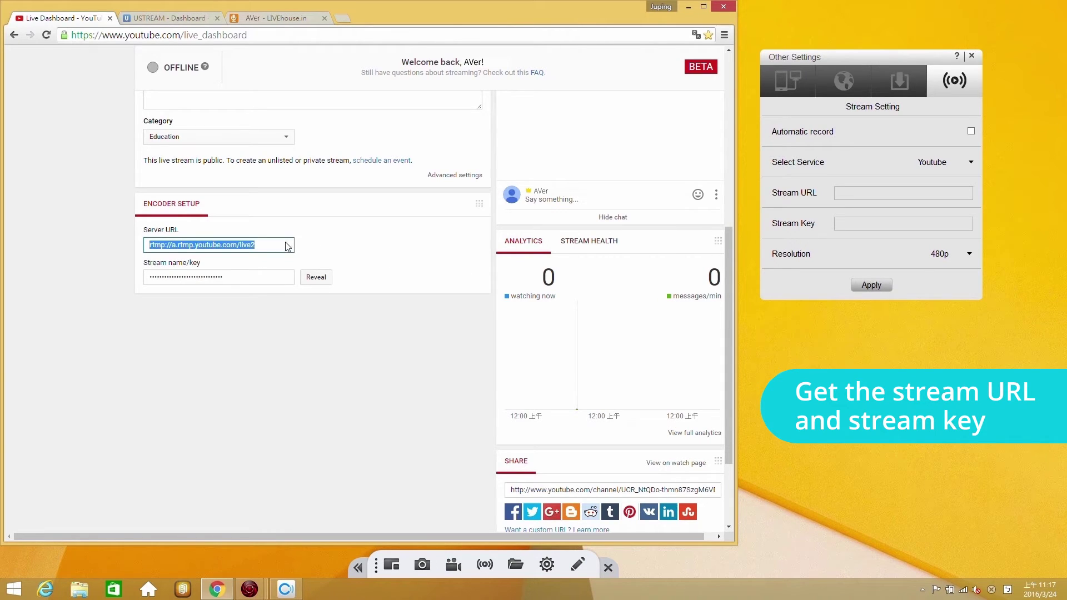
pyautogui.click(848, 193)
pyautogui.hotkey('ctrl', 'v')
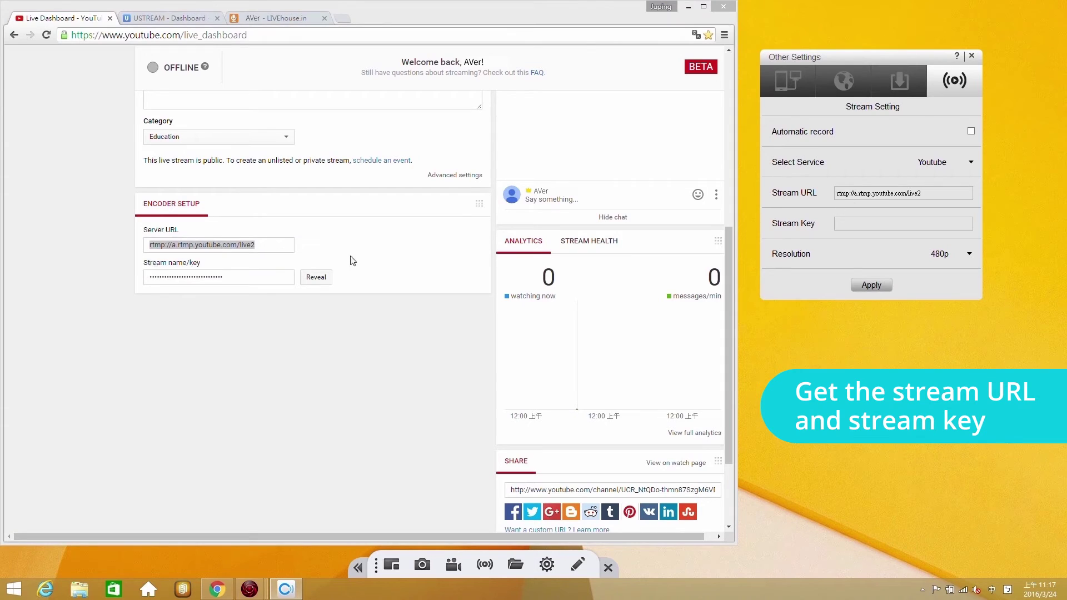
# Reveal the YouTube stream name/key and copy it into CaptureShare's Stream Key field.
pyautogui.click(316, 277)
pyautogui.click(271, 278)
pyautogui.hotkey('ctrl', 'c')
pyautogui.click(858, 224)
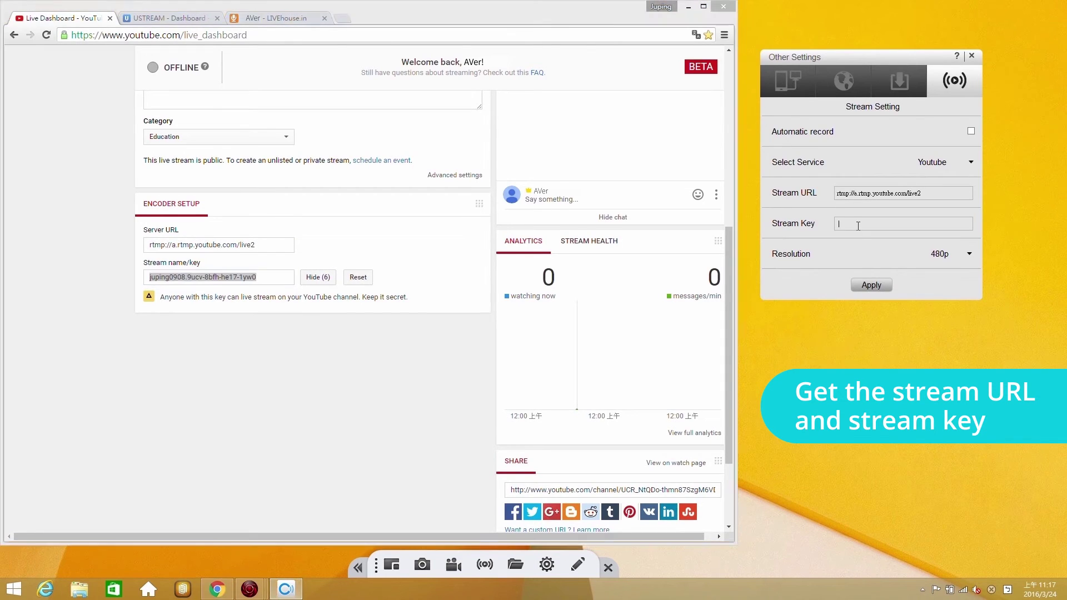
pyautogui.hotkey('ctrl', 'v')
# Set the stream resolution to 720p and apply the stream settings.
pyautogui.click(943, 260)
pyautogui.click(943, 286)
pyautogui.click(871, 285)
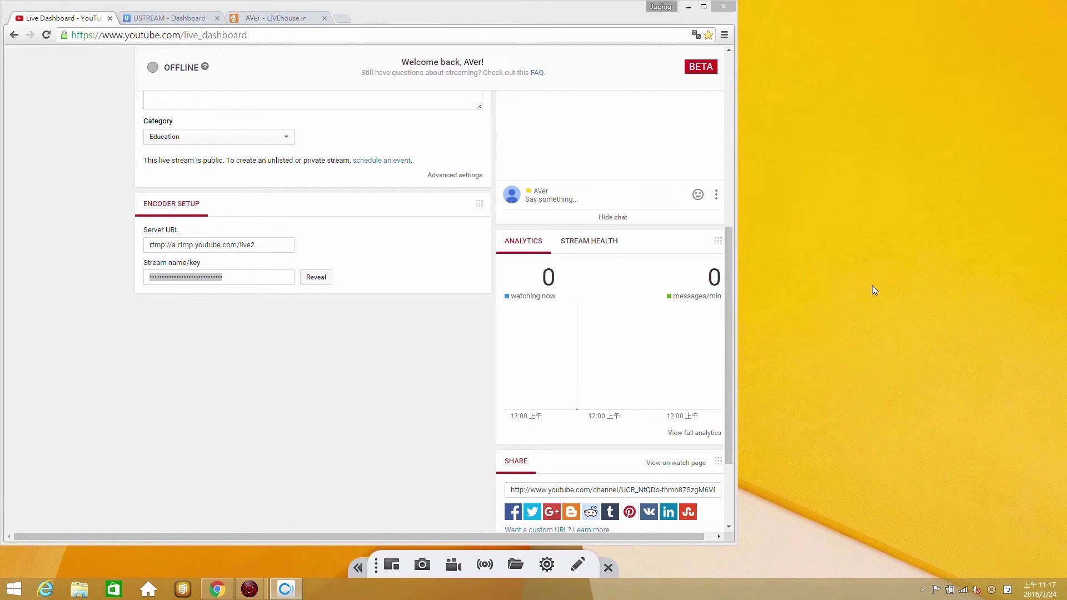
# Switch CaptureShare to the Desktop & camera layout and narrow the camera window so it clears the browser.
pyautogui.moveTo(729, 270); pyautogui.dragTo(755, 94)
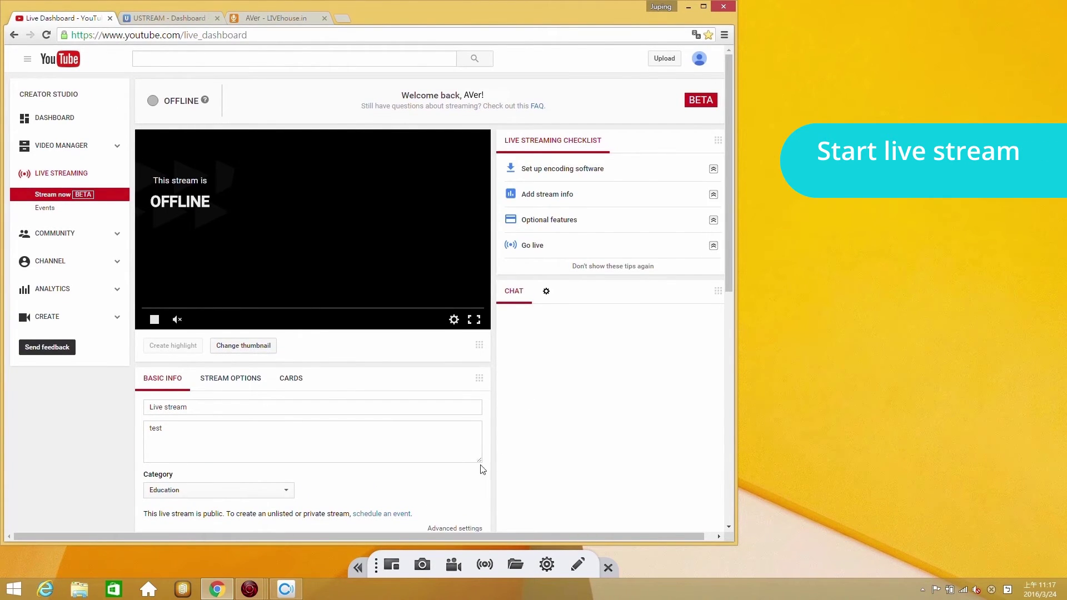
pyautogui.click(391, 564)
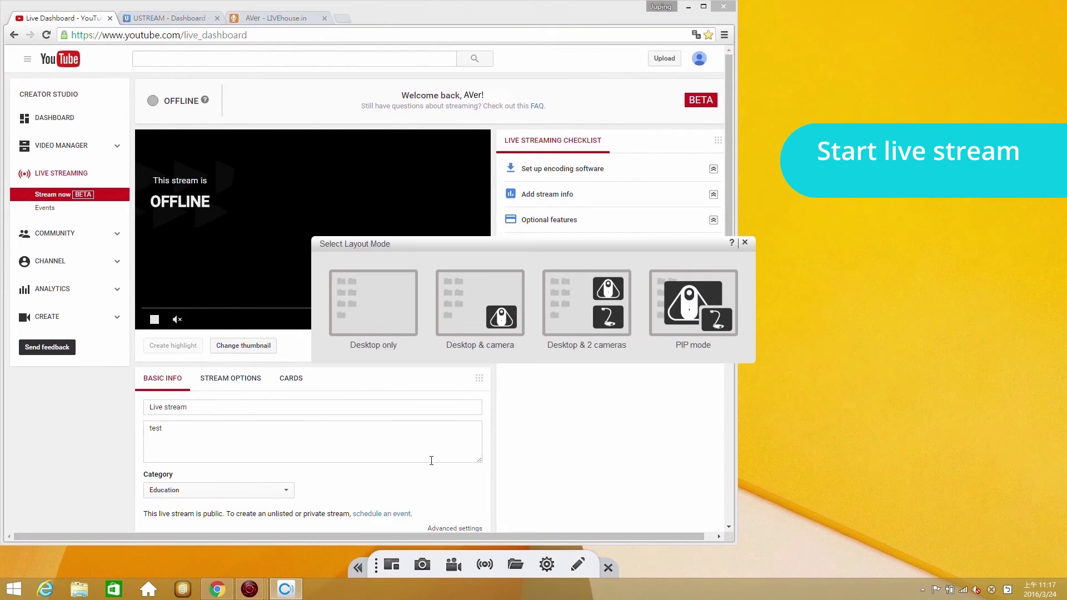
pyautogui.click(489, 318)
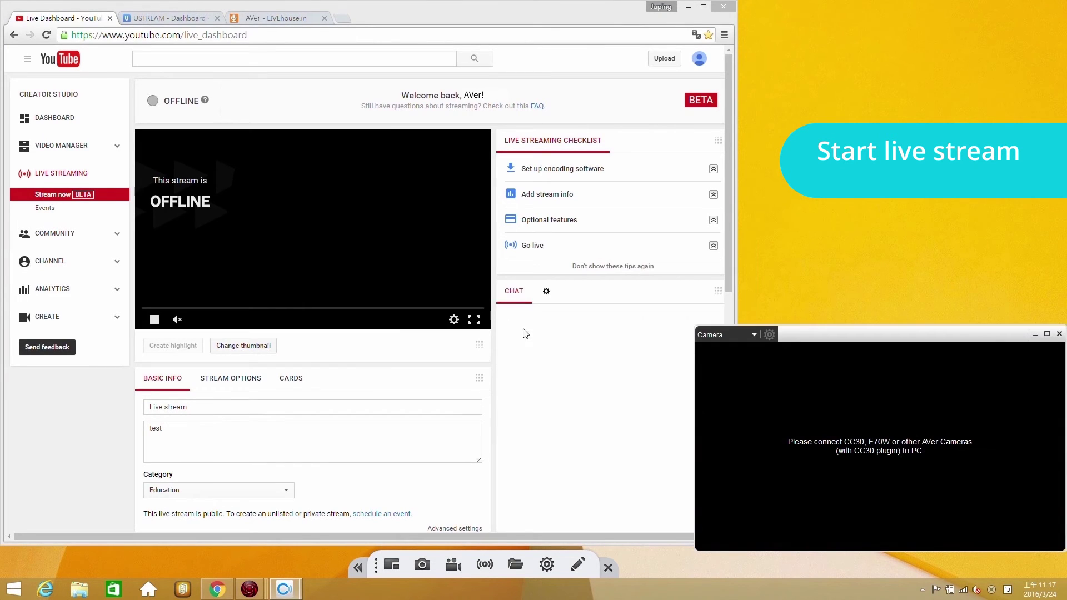
pyautogui.moveTo(695, 417); pyautogui.dragTo(732, 422)
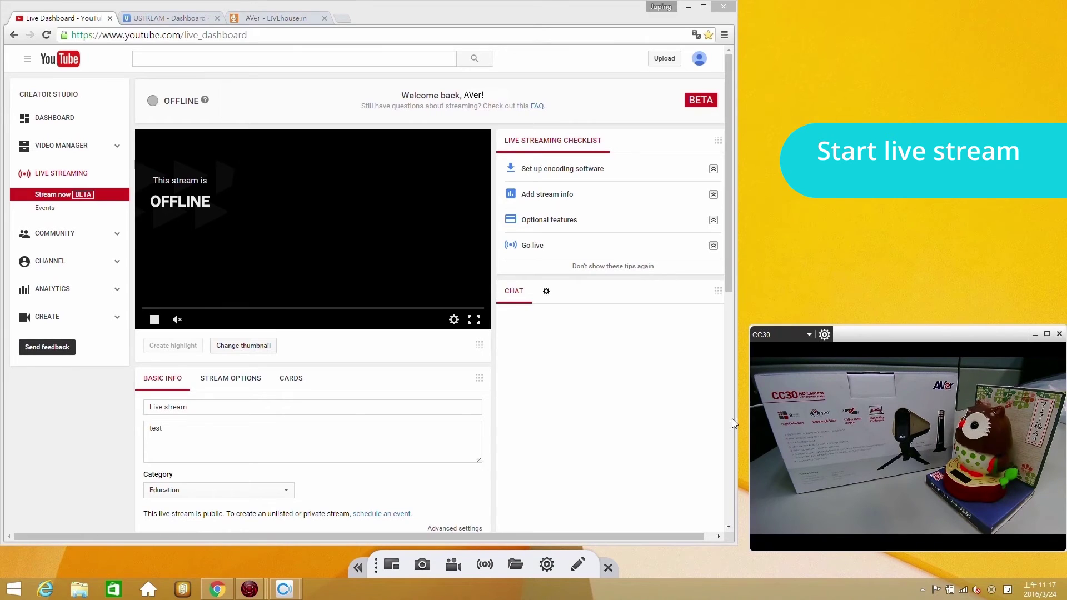
# Start the live stream from the CC30 camera window with the saved Youtube settings at 720p.
pyautogui.moveTo(983, 538)
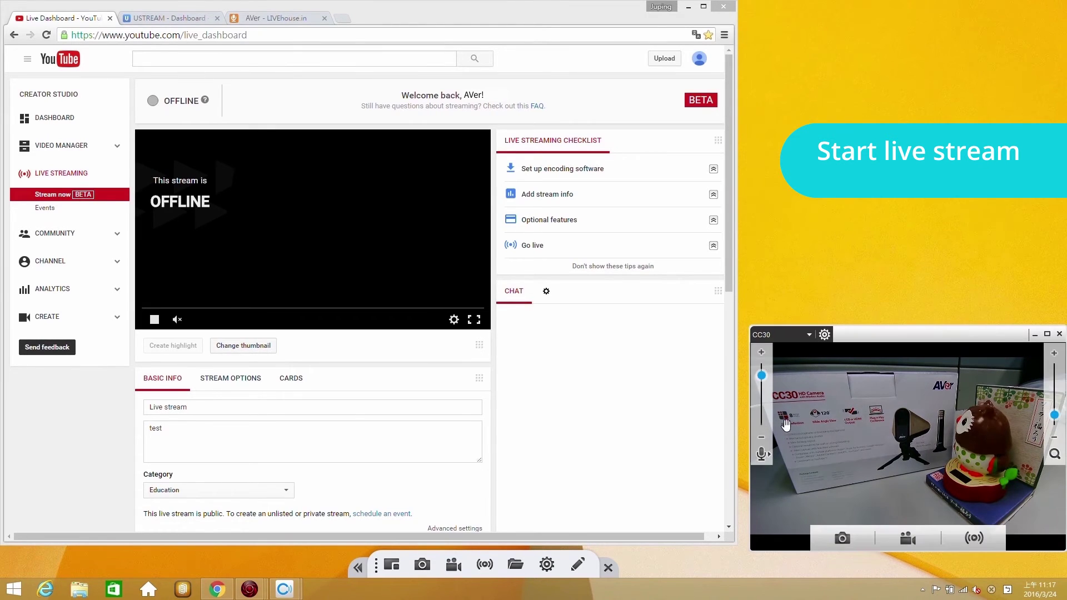
pyautogui.click(982, 538)
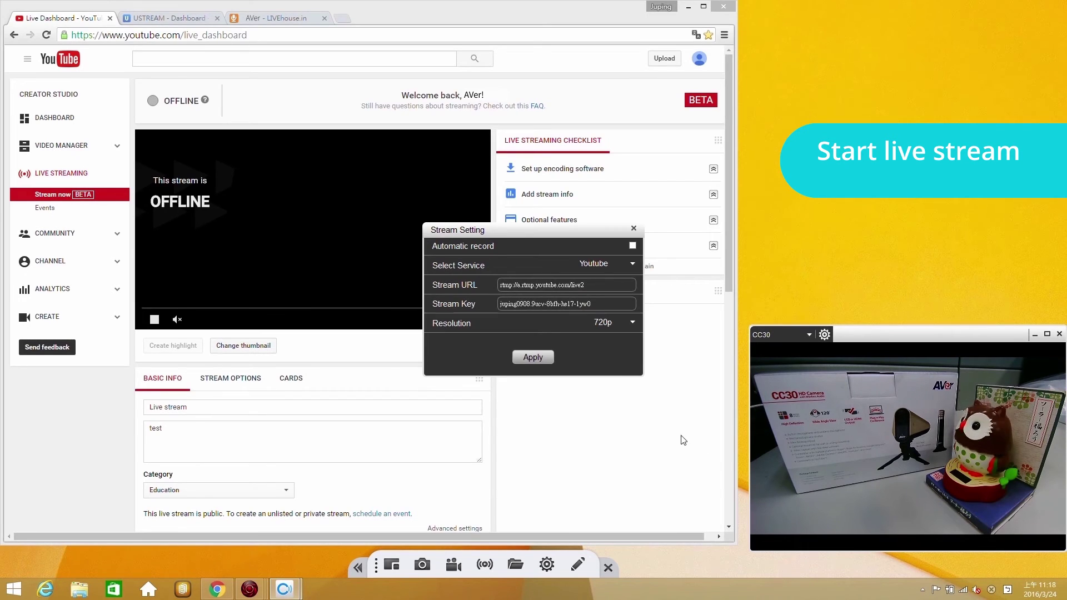
pyautogui.click(533, 357)
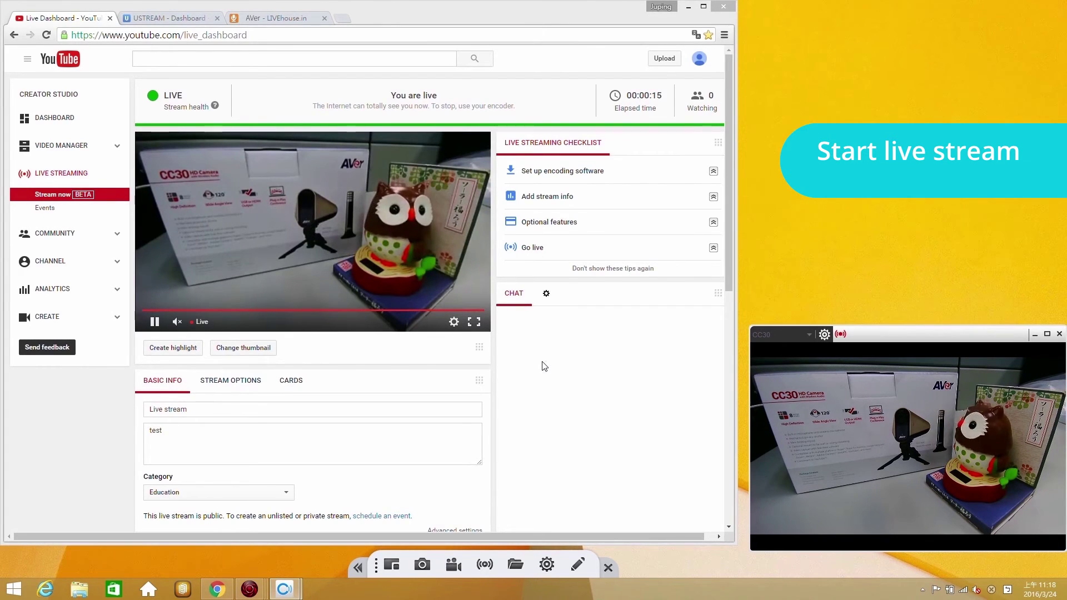
# Set the playback quality of the live preview on the YouTube dashboard to 720p.
pyautogui.click(453, 323)
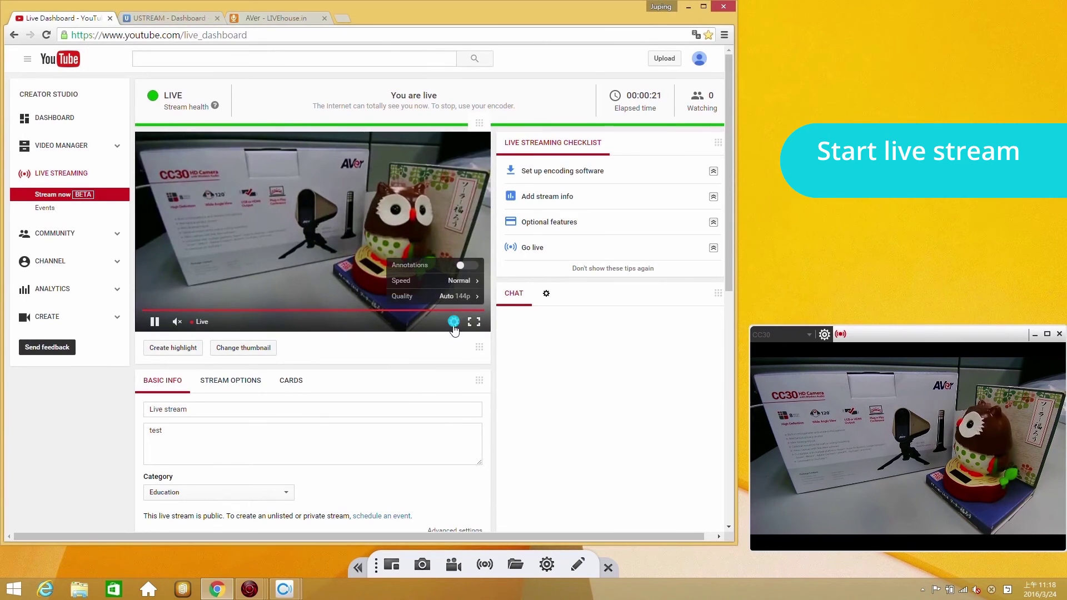
pyautogui.click(466, 298)
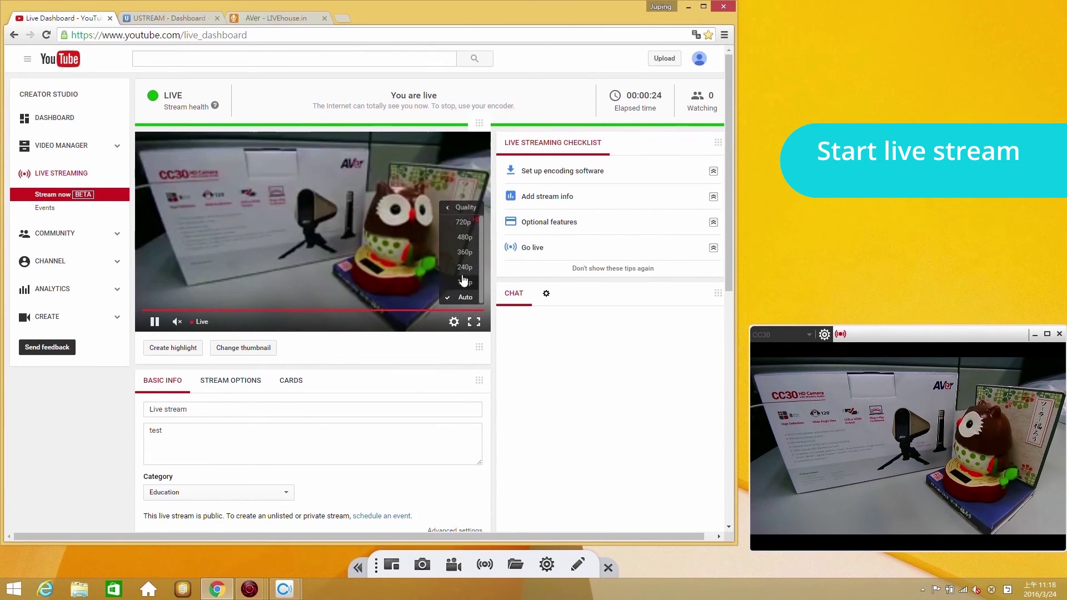
pyautogui.click(464, 224)
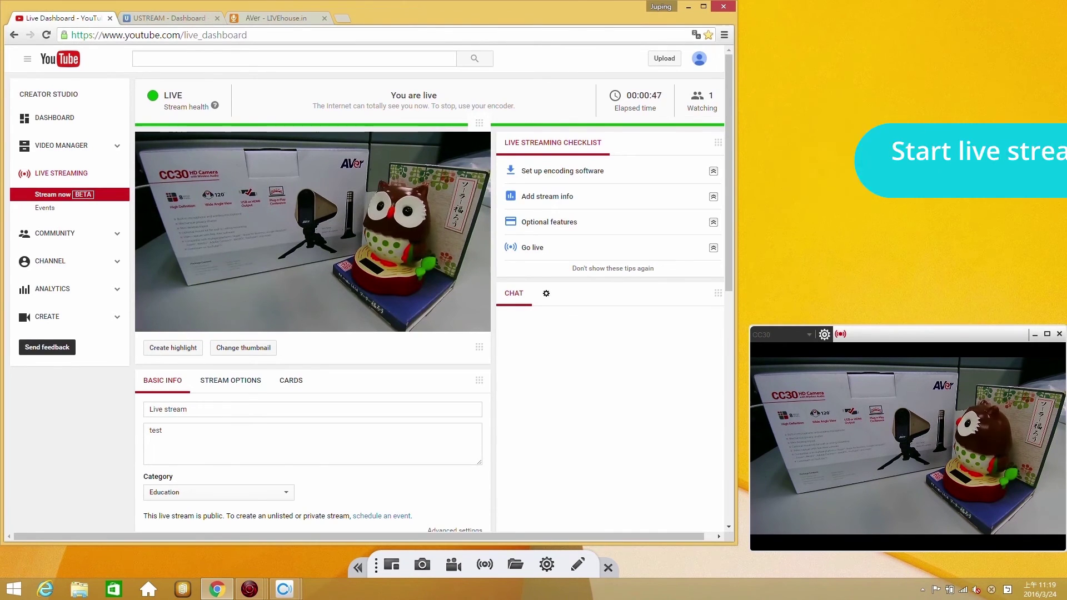
# Go to the dashboard's Share section and select the channel link for sharing.
pyautogui.moveTo(730, 199); pyautogui.dragTo(736, 446)
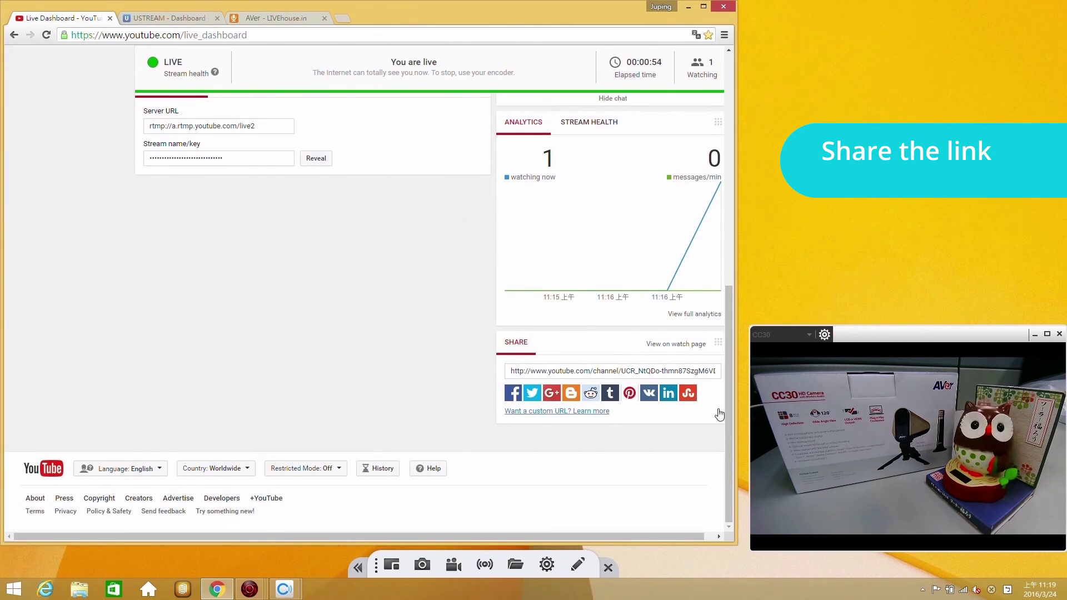
pyautogui.click(703, 372)
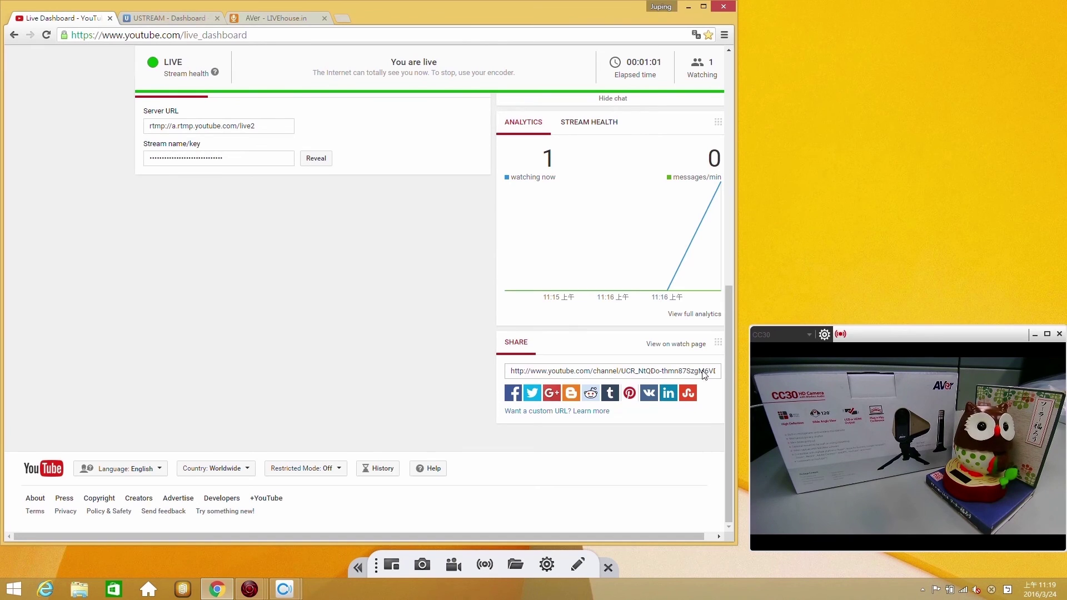
# End the live stream from the camera window and check the stream status on the YouTube dashboard.
pyautogui.moveTo(834, 417)
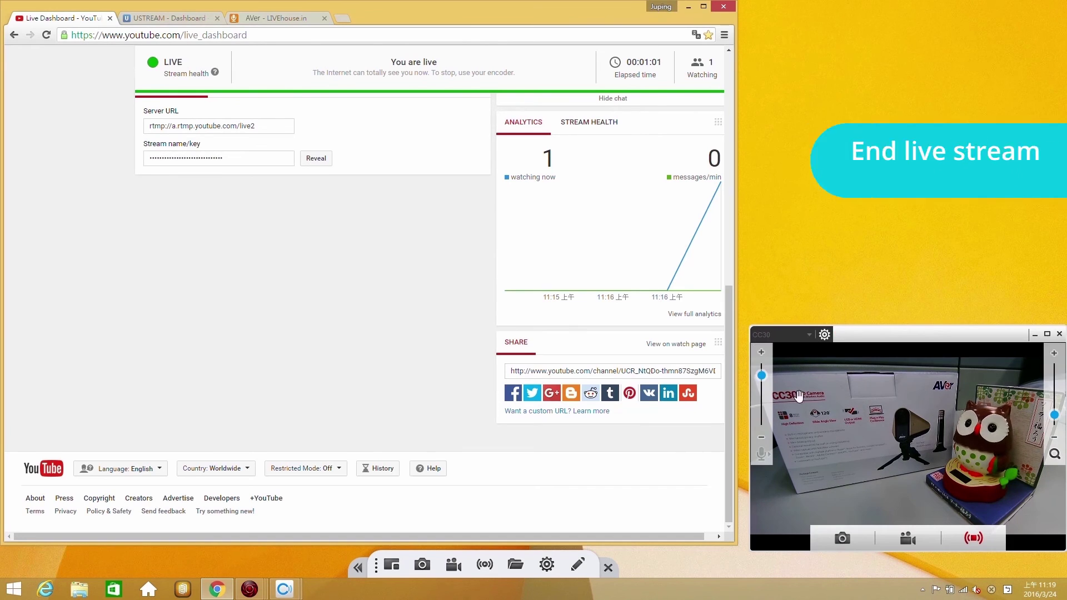
pyautogui.click(960, 535)
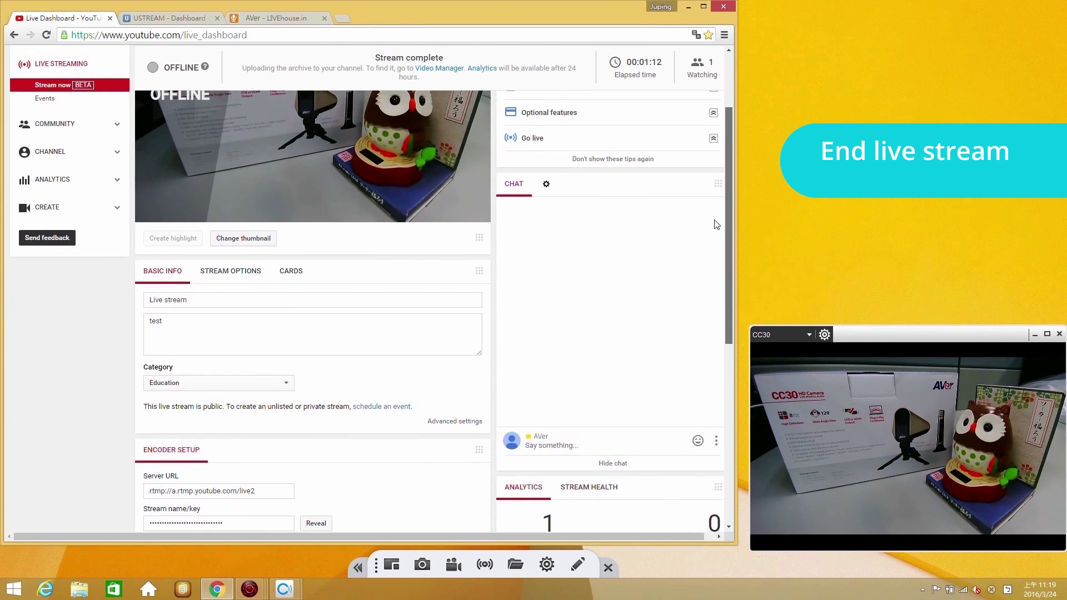
pyautogui.scroll(2, 717, 224)
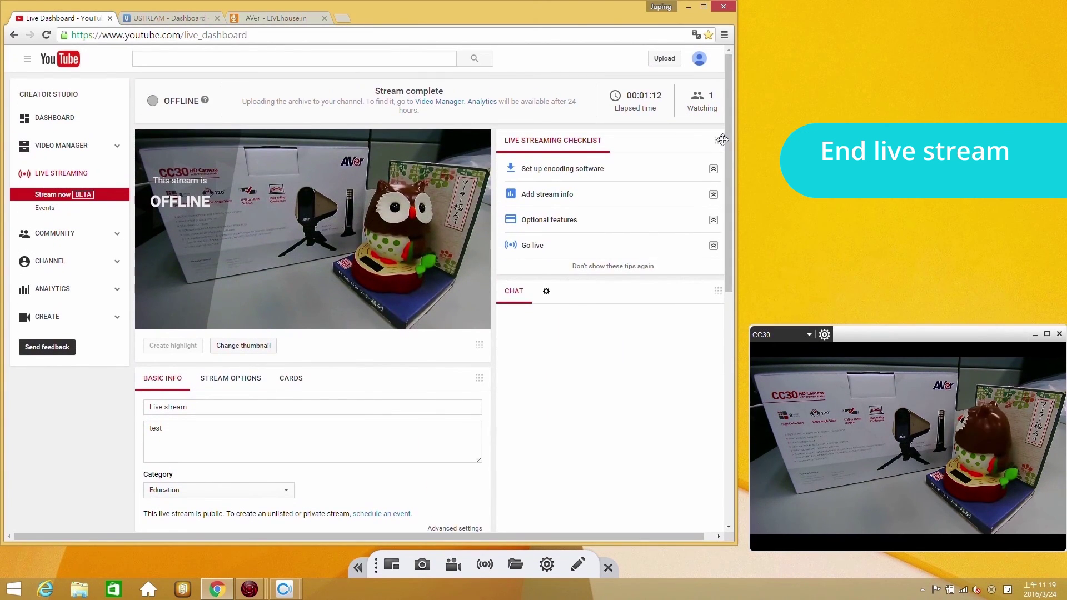
# View where the stream URL and stream key are listed on the Ustream and LIVEhouse.in pages.
pyautogui.click(188, 20)
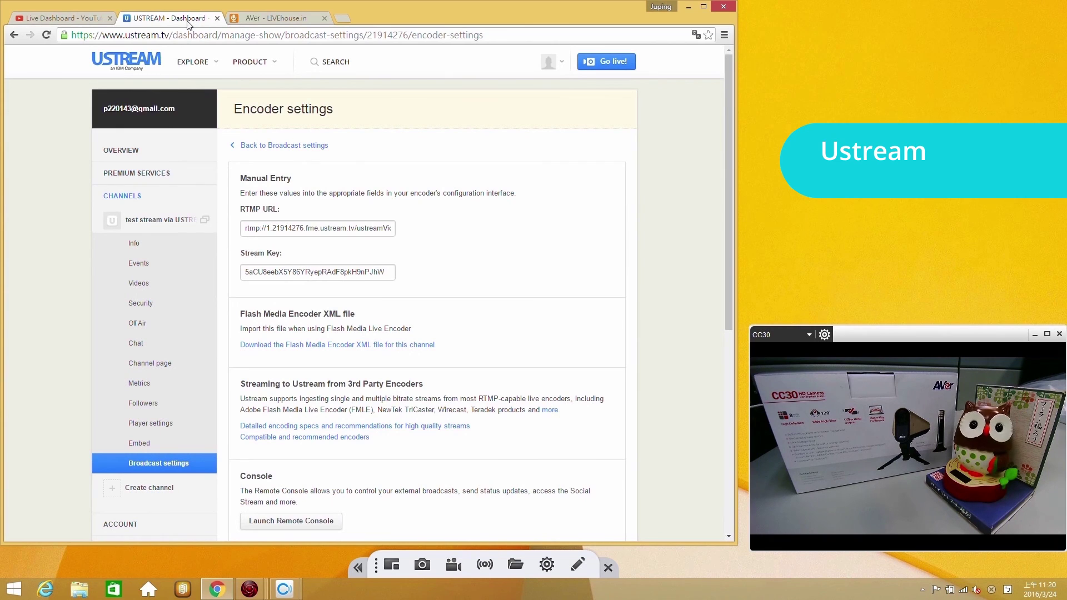
pyautogui.click(261, 22)
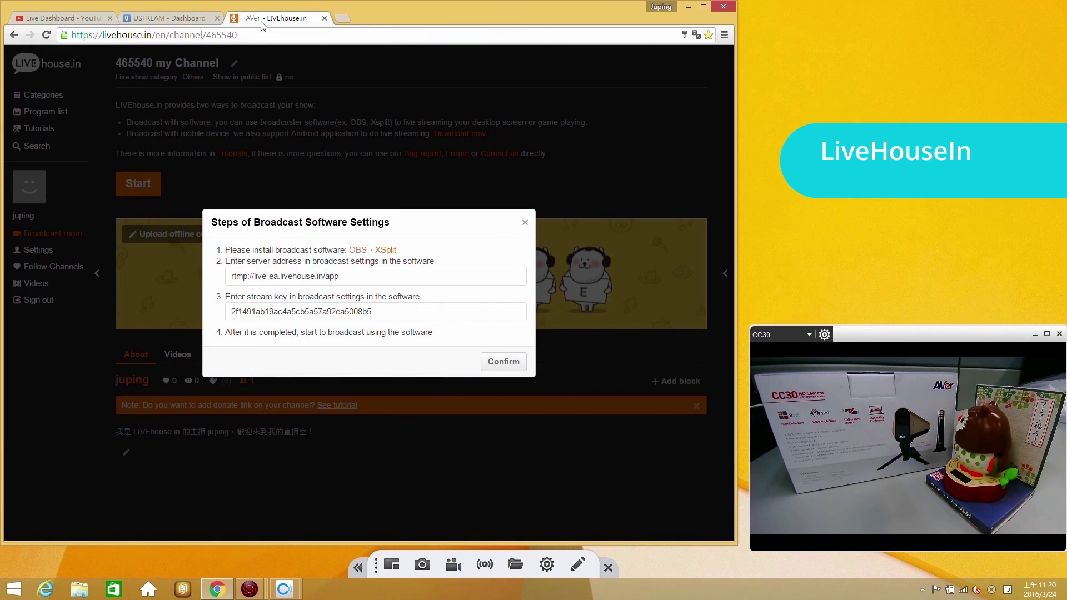